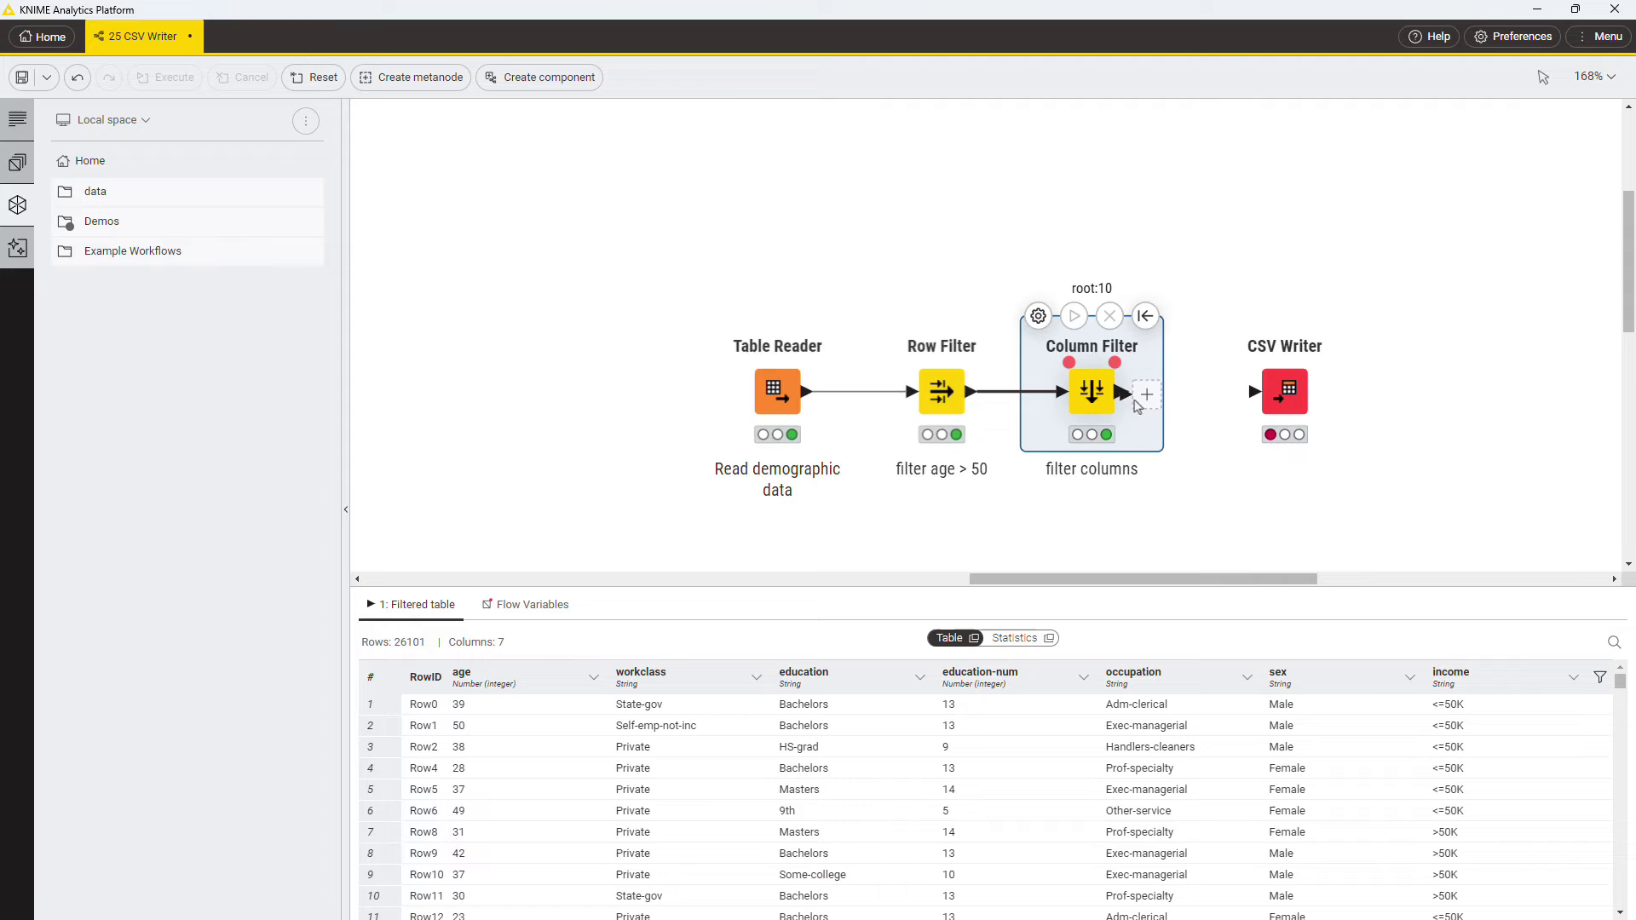
- Connect Column Filter to the CSV Writer and set its output file to Desktop/Output/output.csv
{"action": "left_click_drag", "start_coordinate": [1122, 391], "coordinate": [1257, 418]}
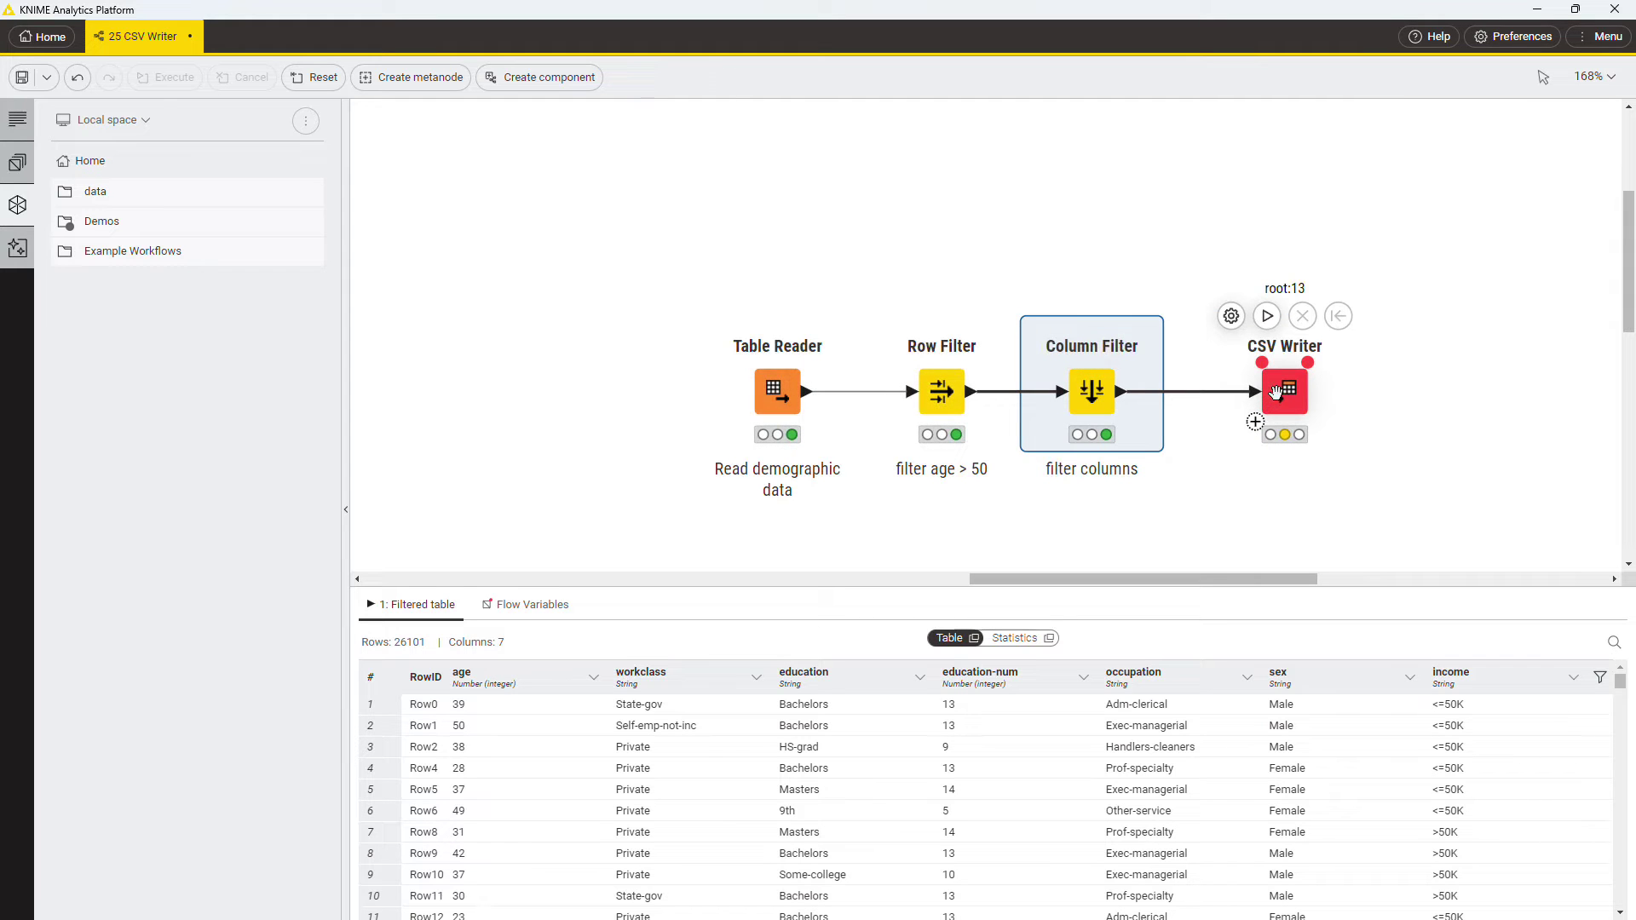
{"action": "left_click", "coordinate": [1231, 316]}
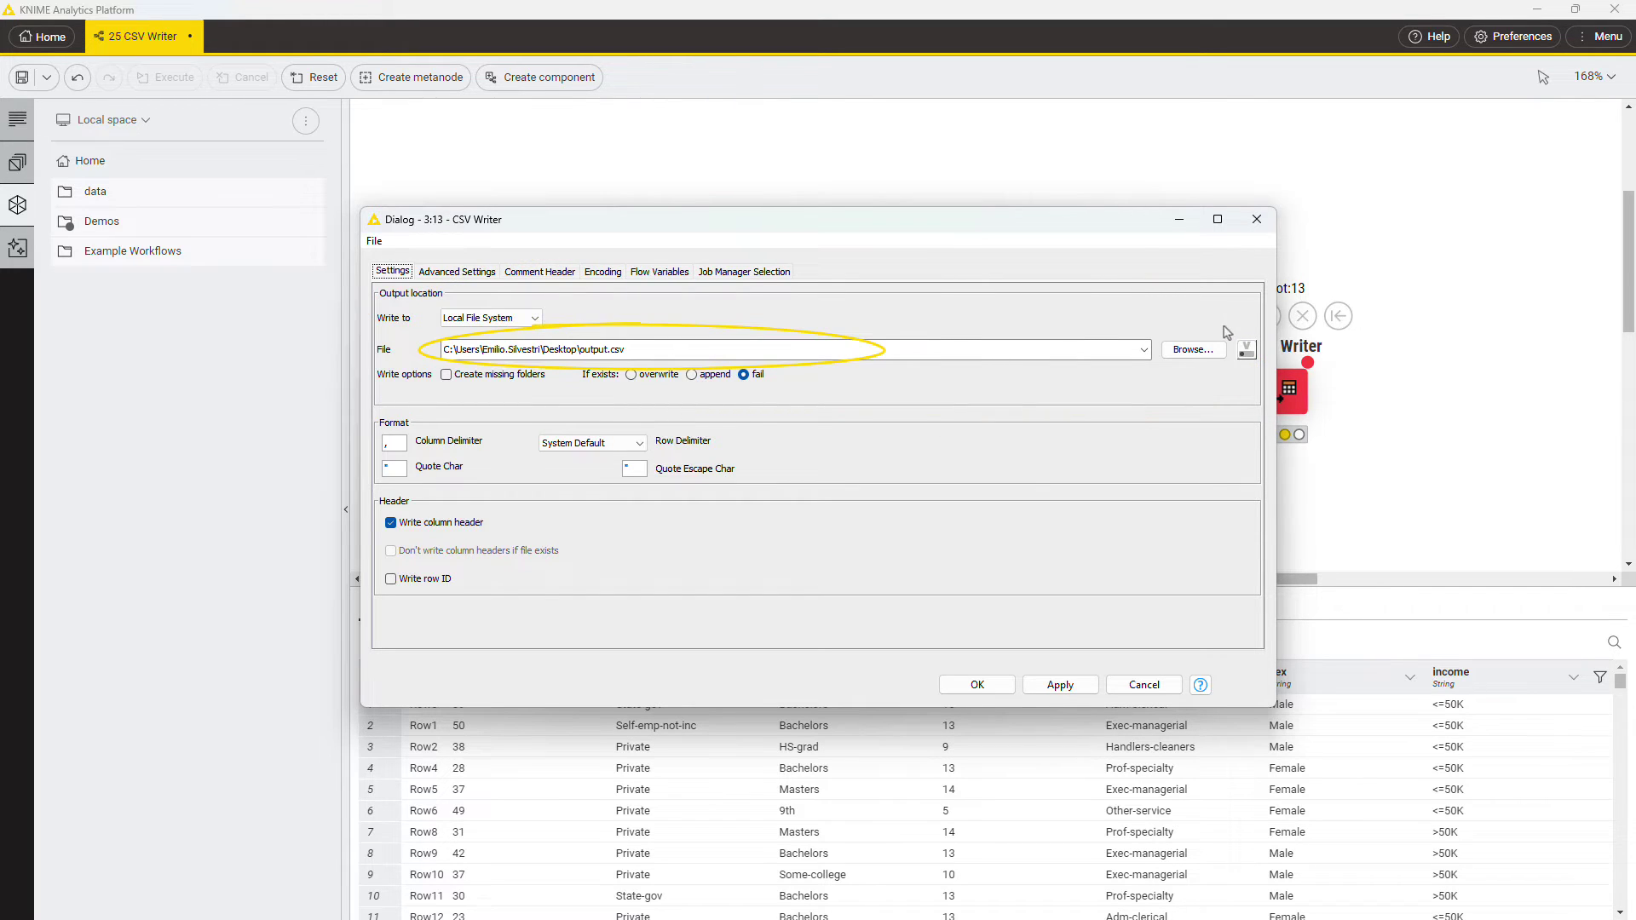
{"action": "left_click", "coordinate": [1204, 349]}
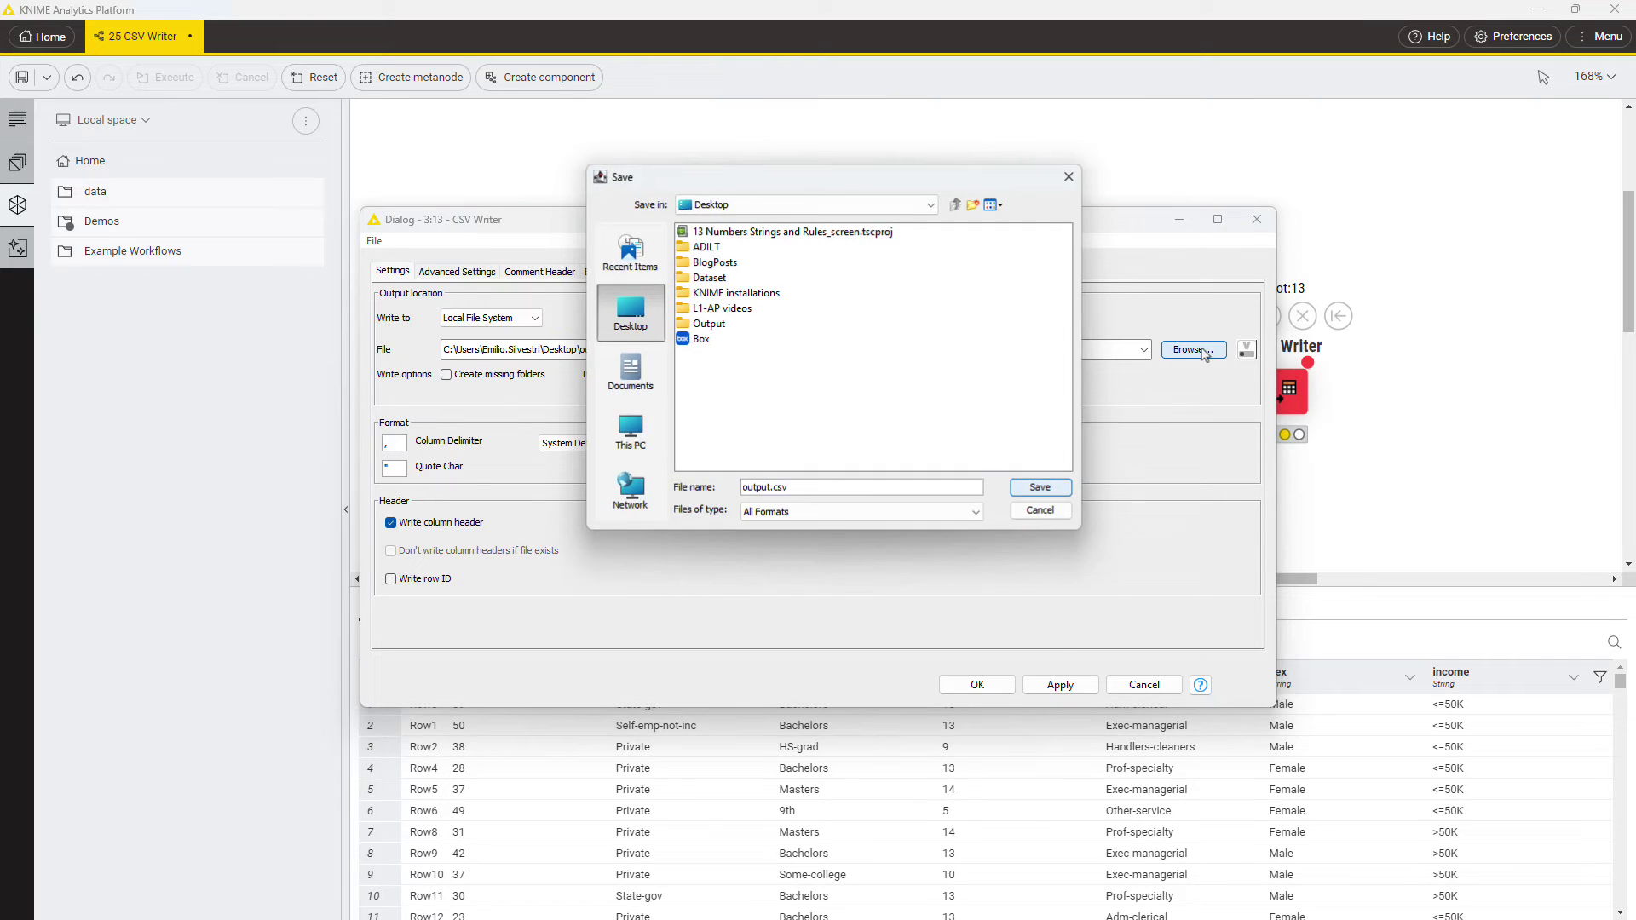
{"action": "double_click", "coordinate": [706, 323]}
{"action": "left_click", "coordinate": [1040, 487]}
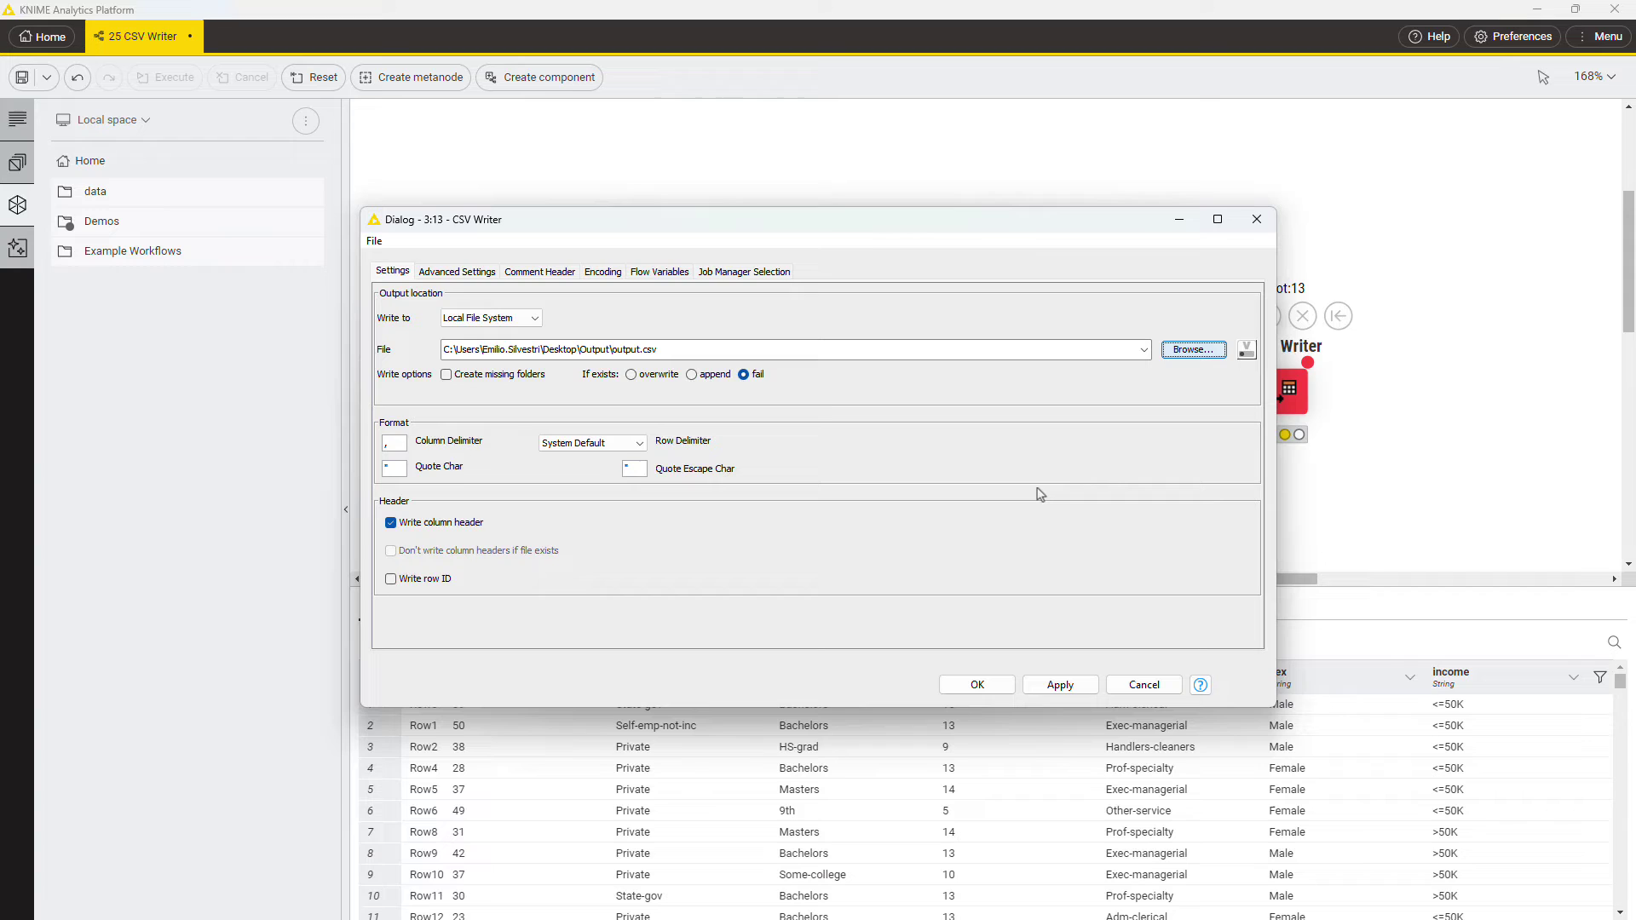
{"action": "left_click", "coordinate": [532, 320]}
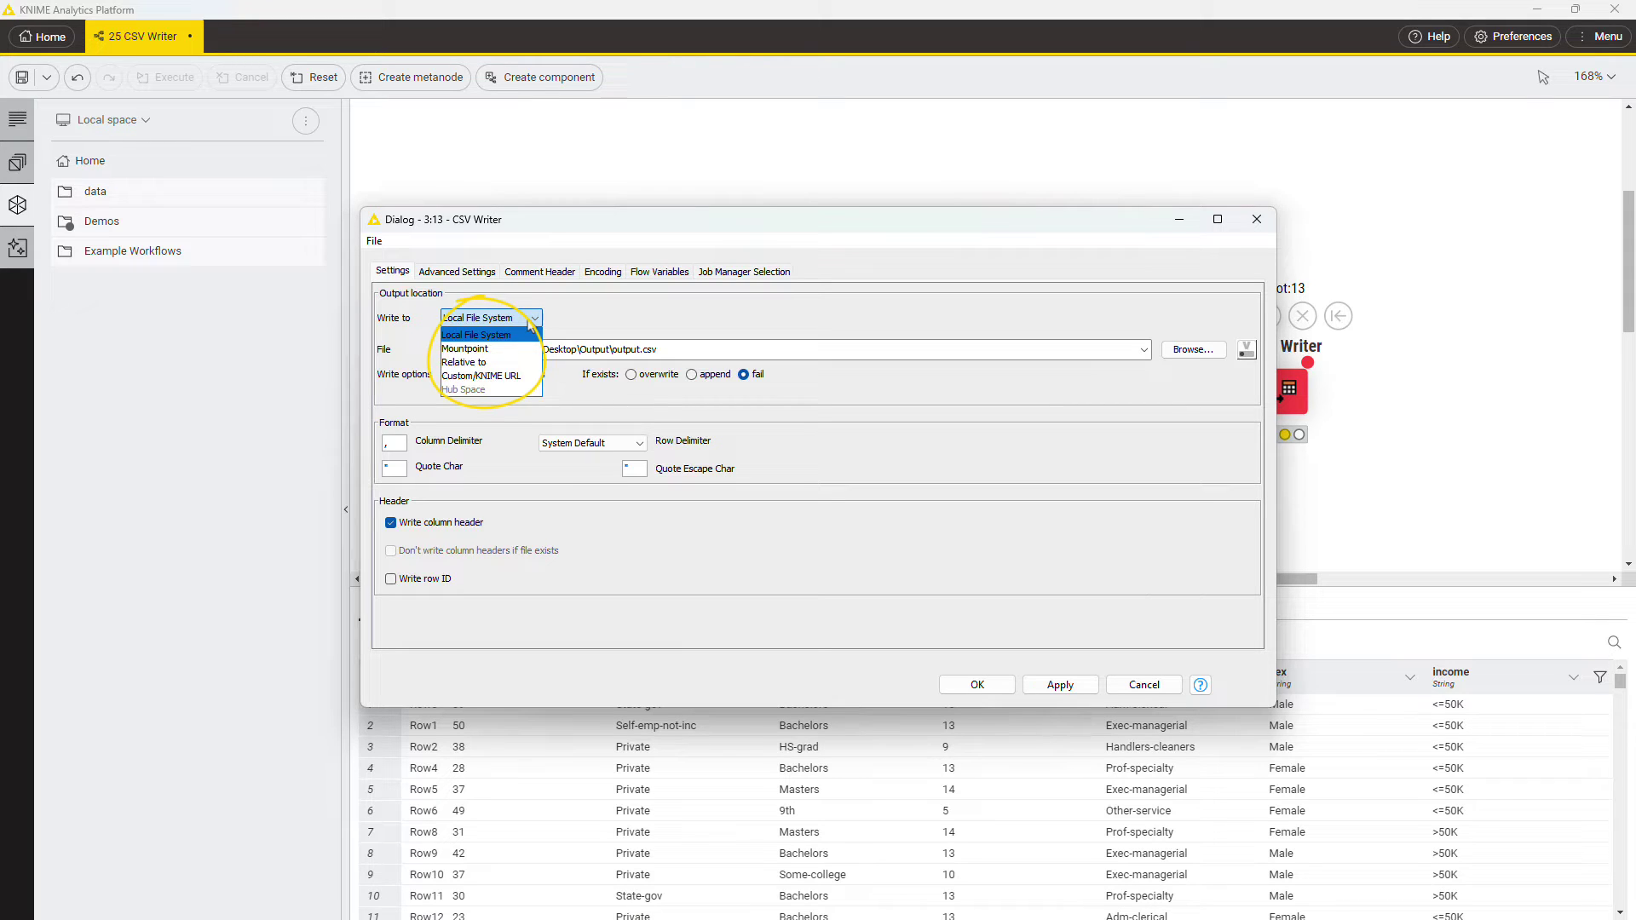
- Keep the local file system and set the CSV Writer's If exists option to append
{"action": "left_click", "coordinate": [530, 322]}
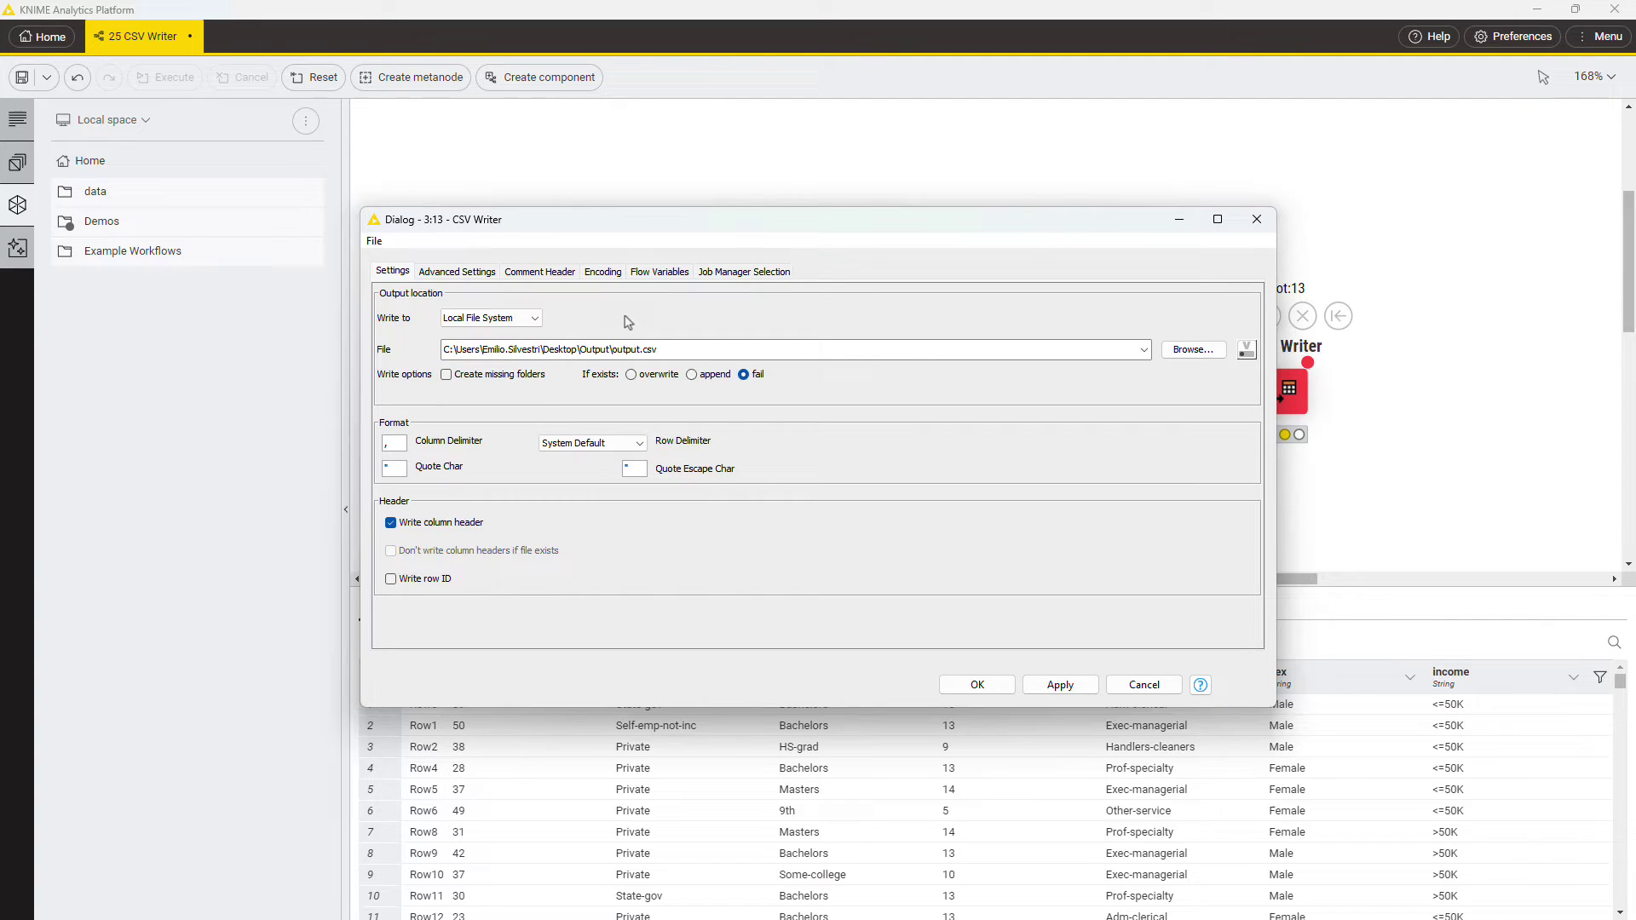
{"action": "left_click", "coordinate": [661, 377]}
{"action": "left_click", "coordinate": [727, 377]}
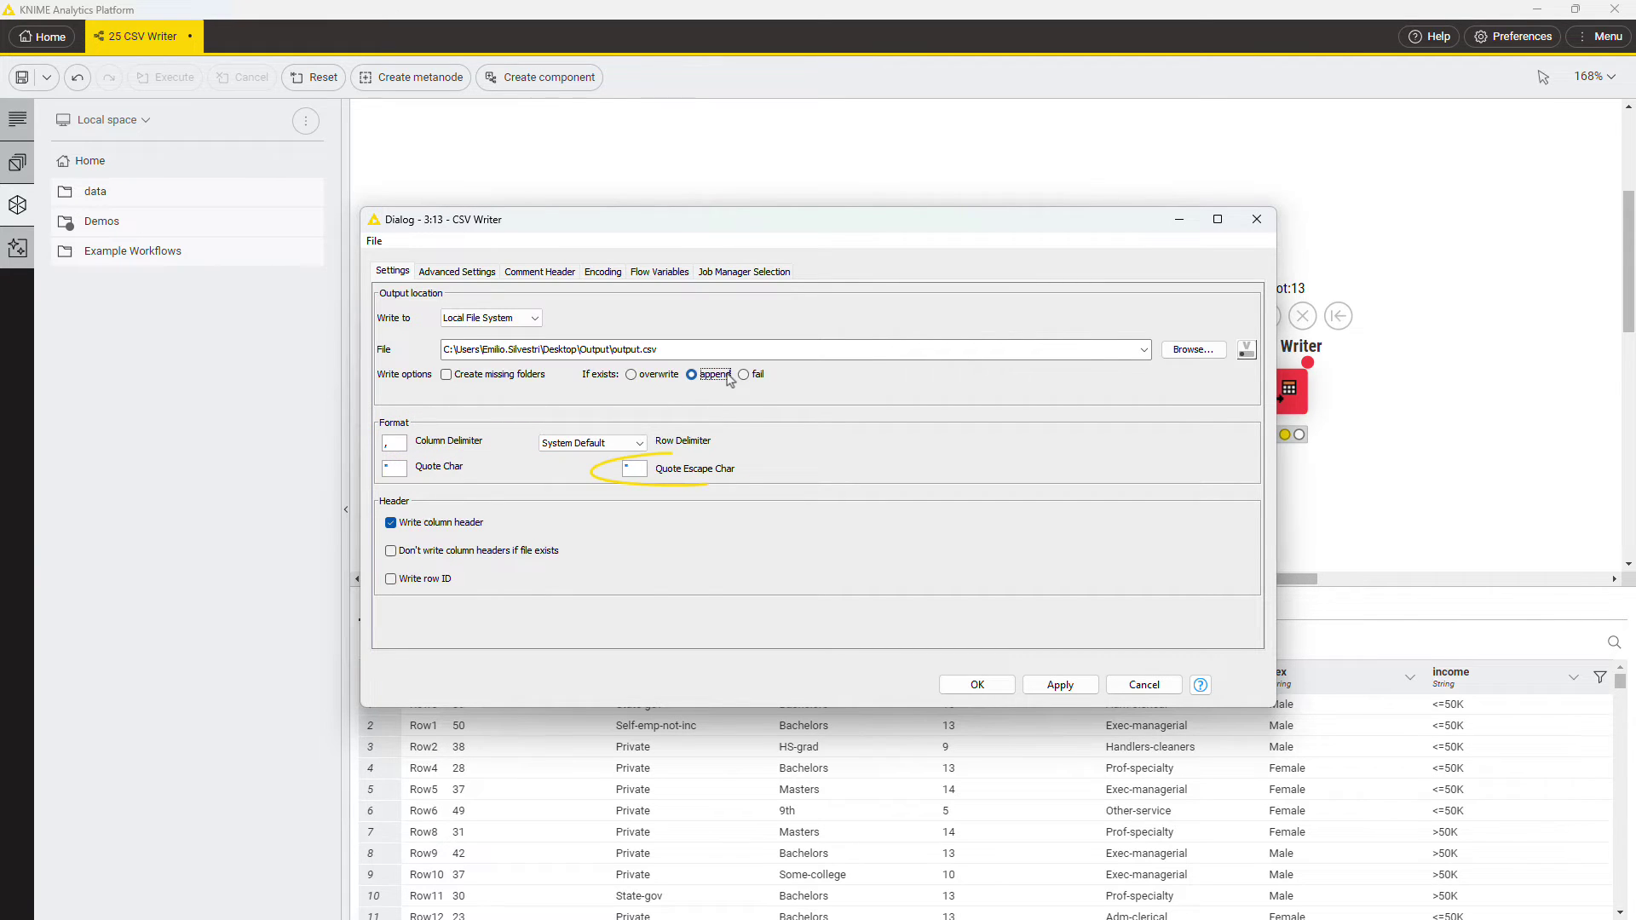
- Review the Advanced, Comment Header and Encoding tabs, save settings, and execute the CSV Writer
{"action": "left_click", "coordinate": [476, 274]}
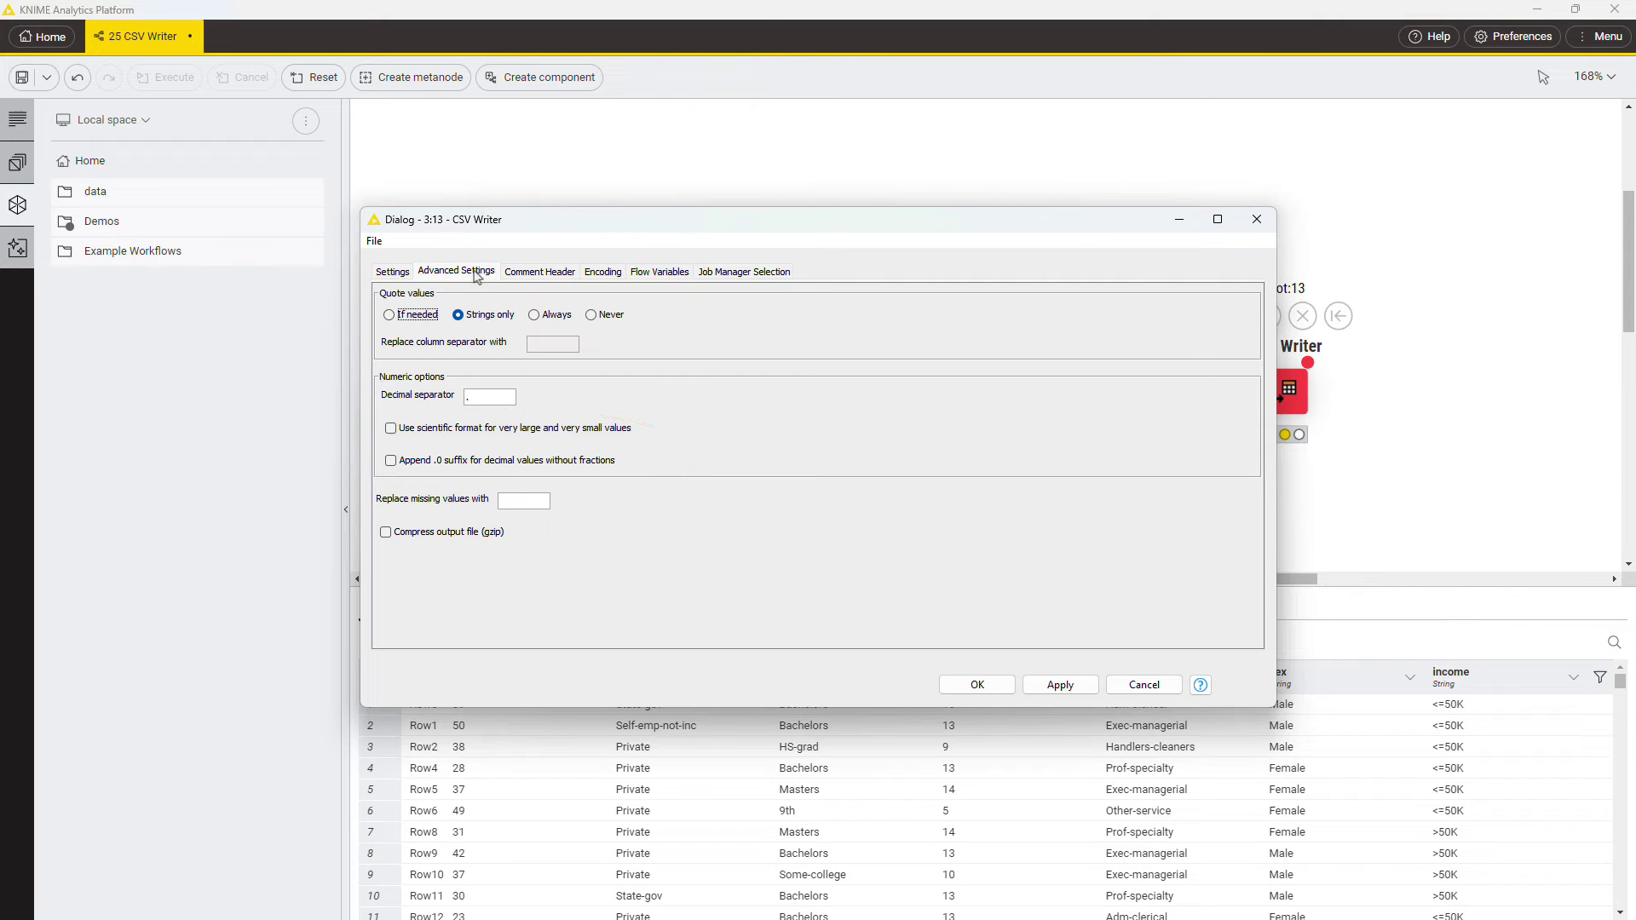
{"action": "left_click", "coordinate": [533, 273]}
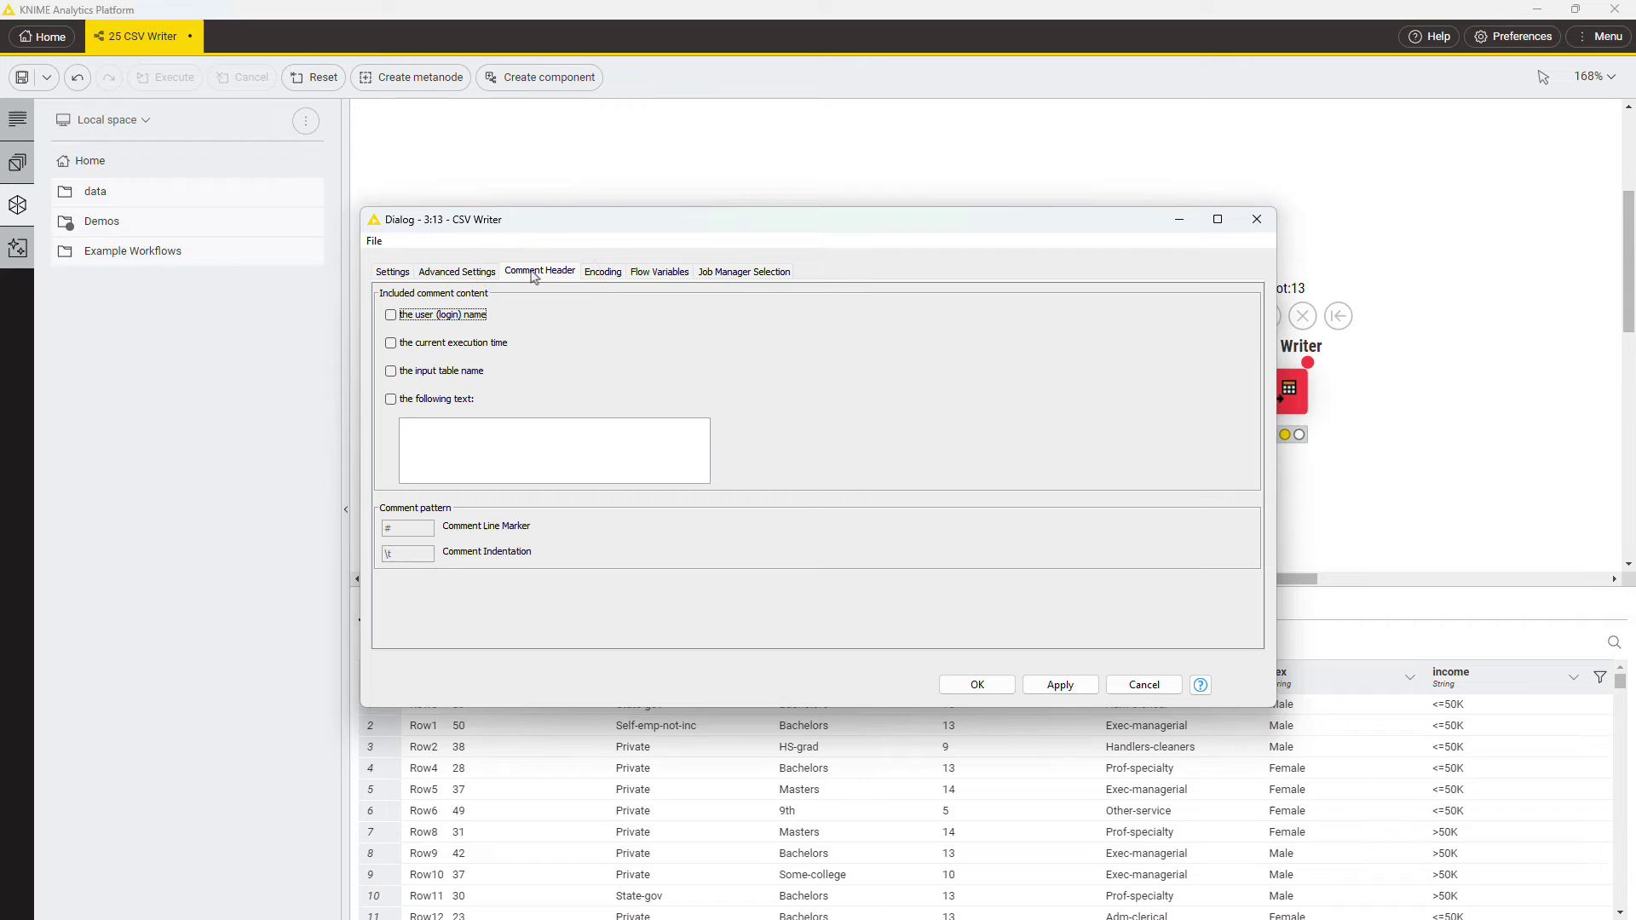
{"action": "left_click", "coordinate": [594, 273]}
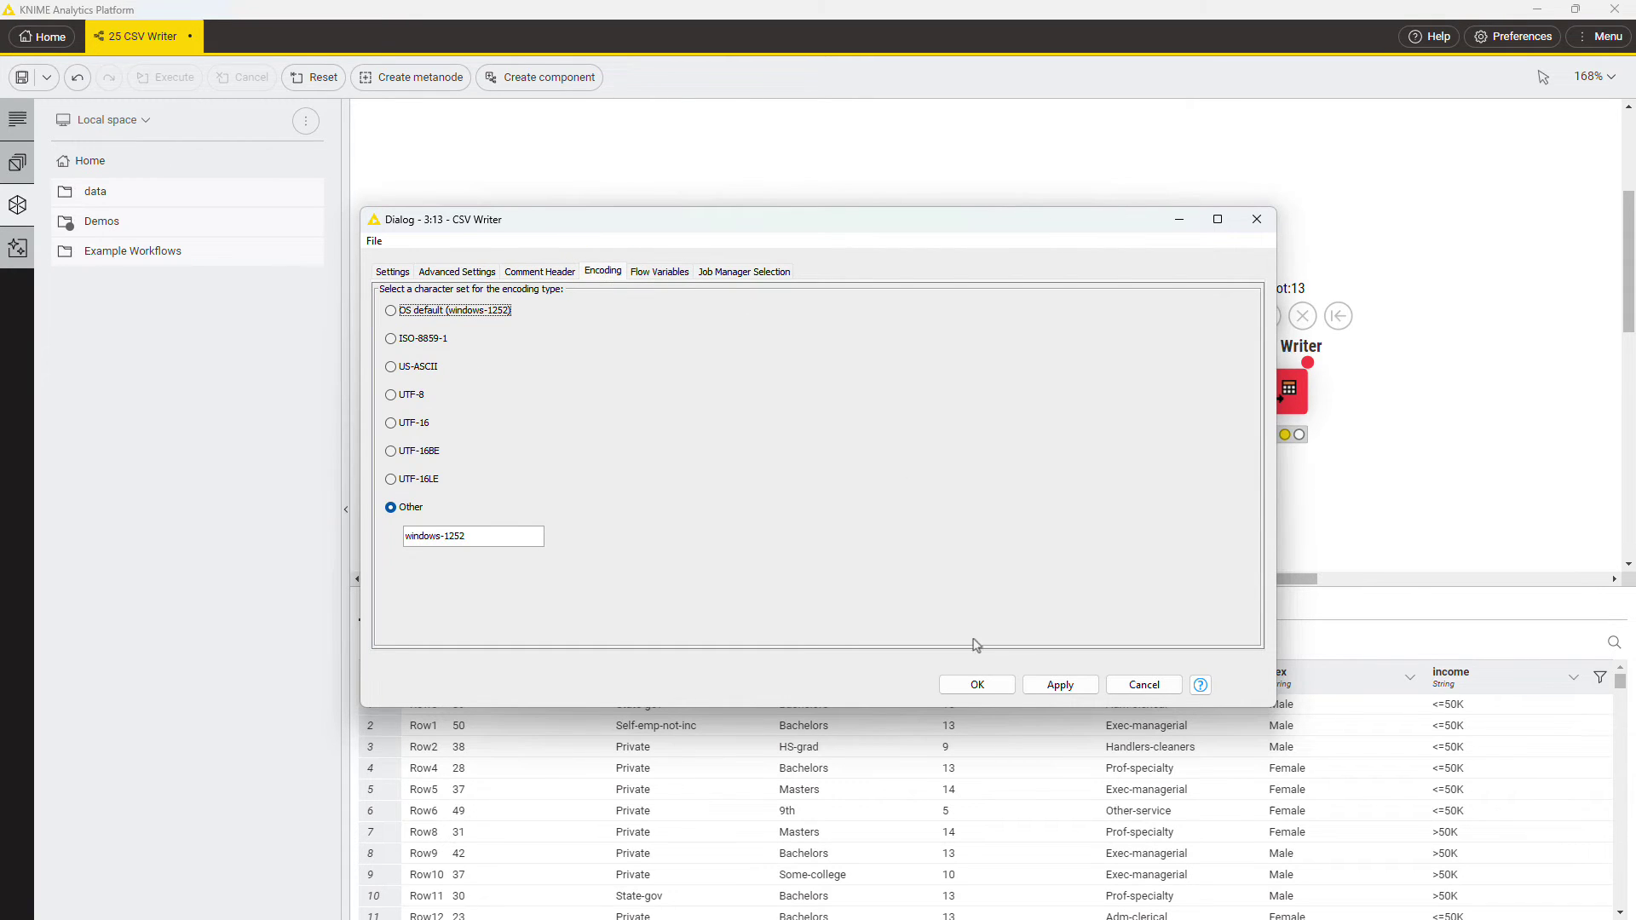
{"action": "left_click", "coordinate": [979, 682]}
{"action": "left_click", "coordinate": [1265, 321]}
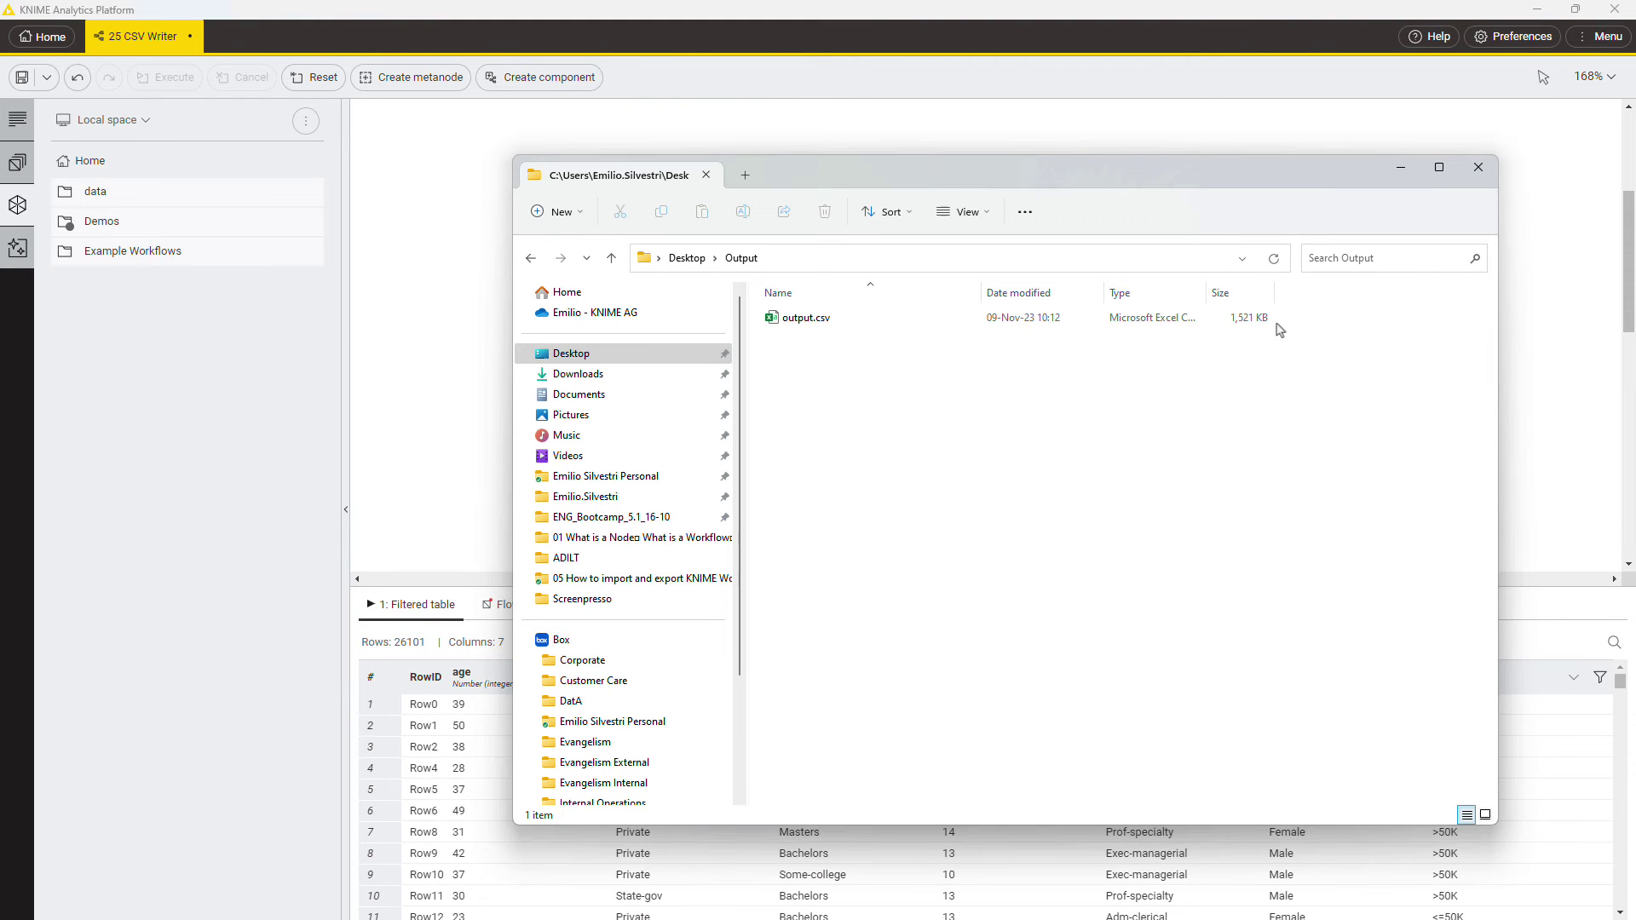
{"action": "left_click", "coordinate": [1222, 121]}
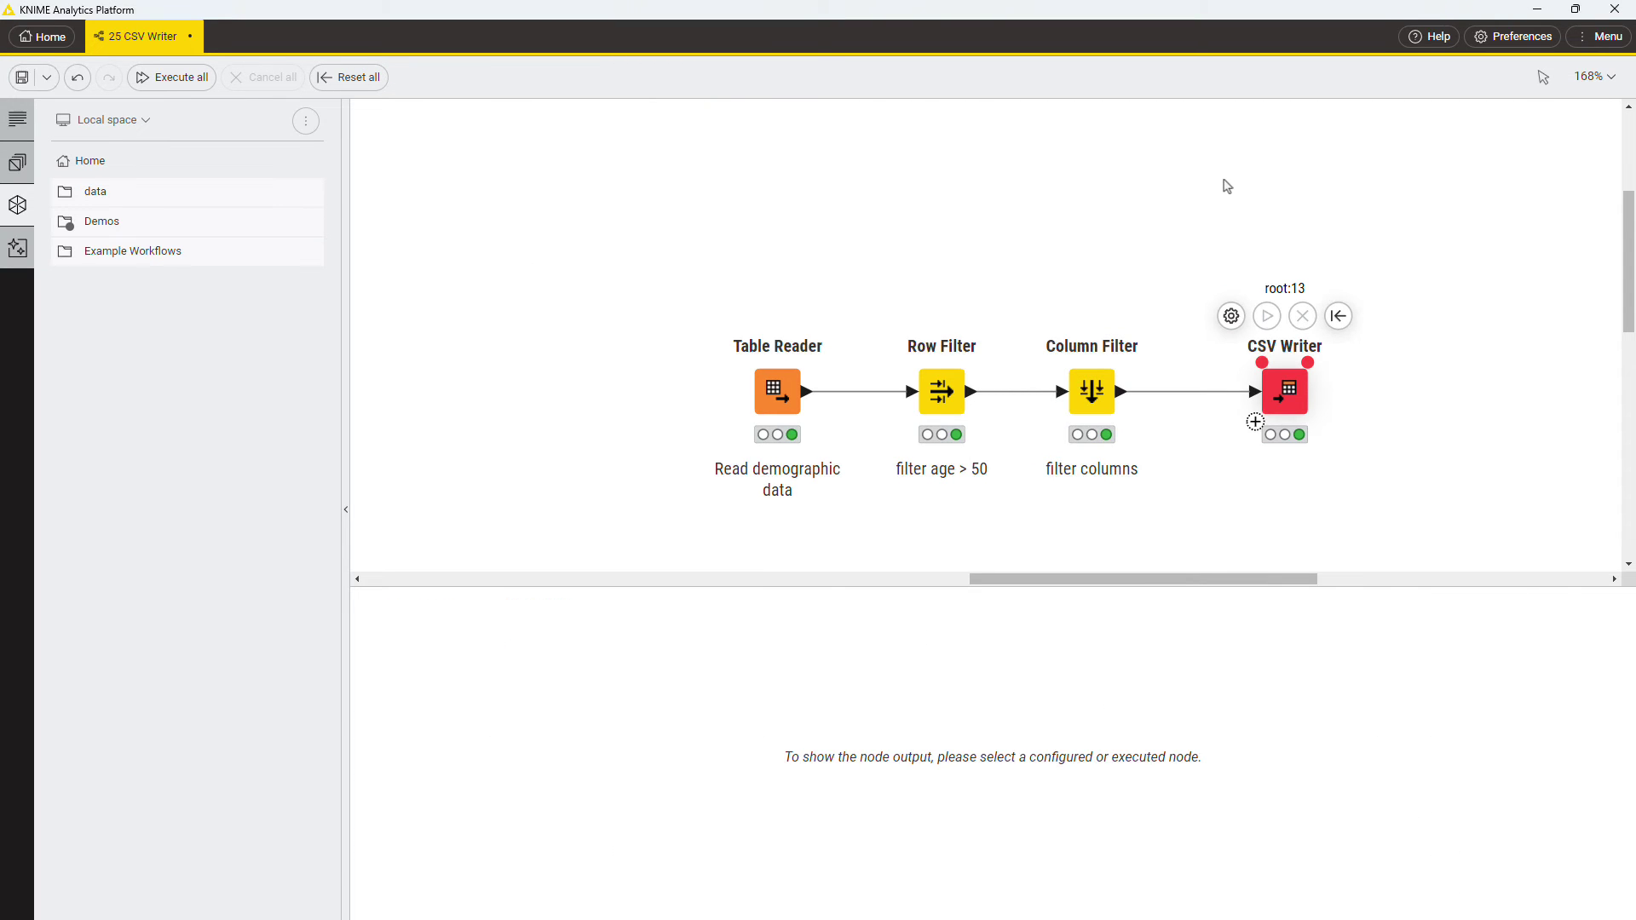
- Connect the Amazon S3 Connector output to the CSV Writer's file system port
{"action": "scroll", "coordinate": [1227, 186], "scroll_direction": "down", "scroll_amount": 4}
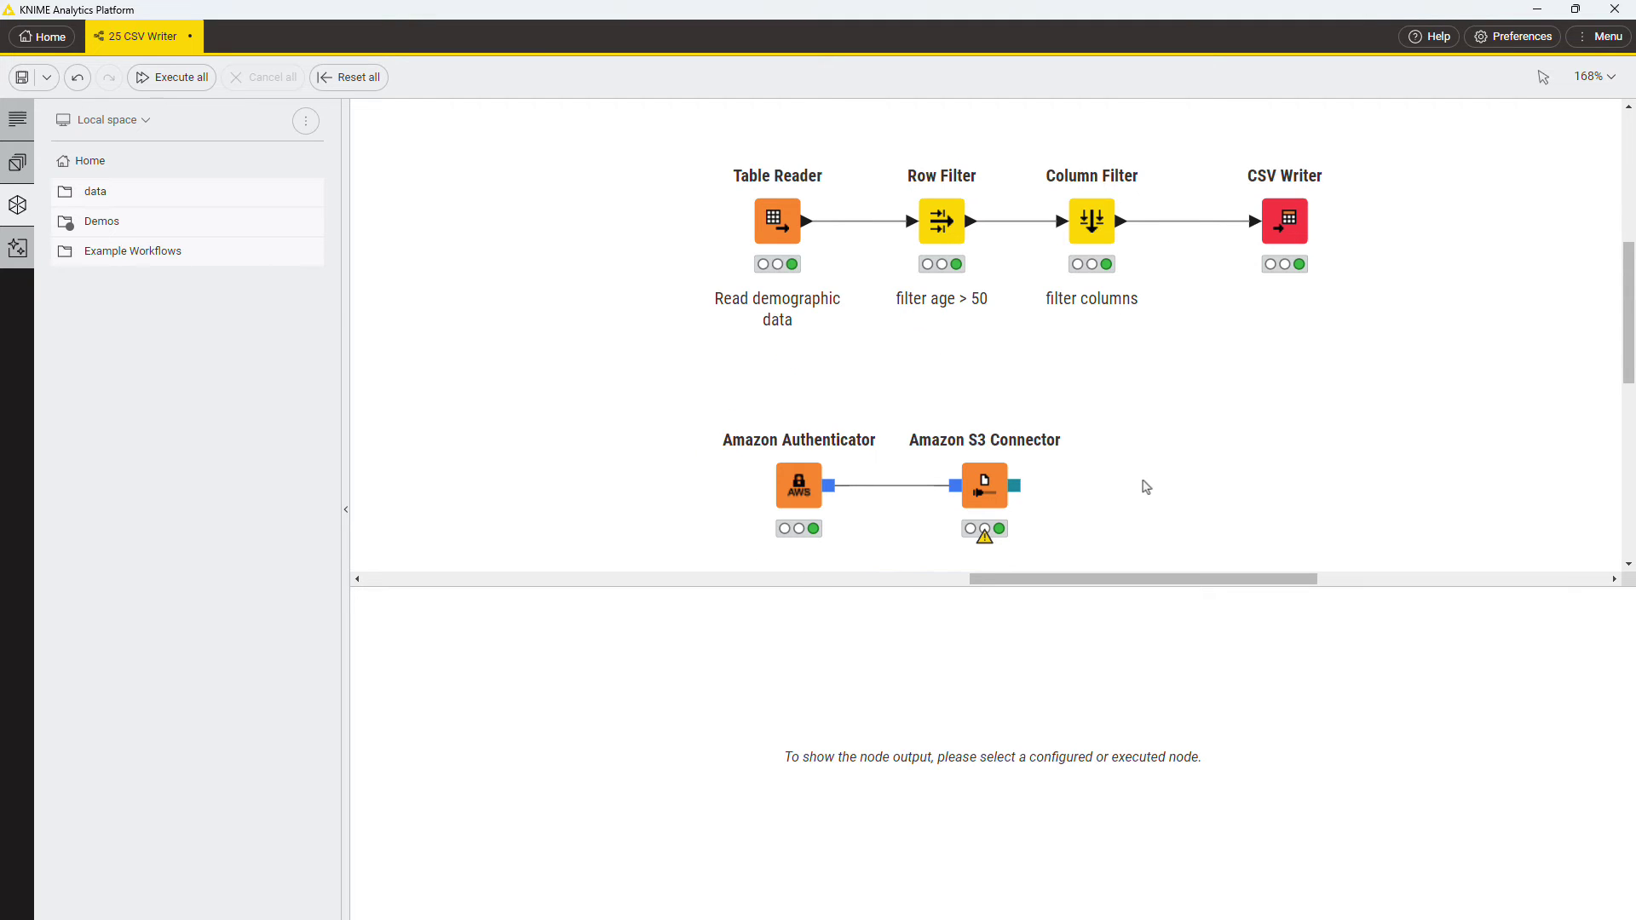
{"action": "mouse_move", "coordinate": [1014, 486]}
{"action": "left_mouse_down"}
{"action": "mouse_move", "coordinate": [1167, 479]}
{"action": "mouse_move", "coordinate": [1259, 213]}
{"action": "left_mouse_up"}
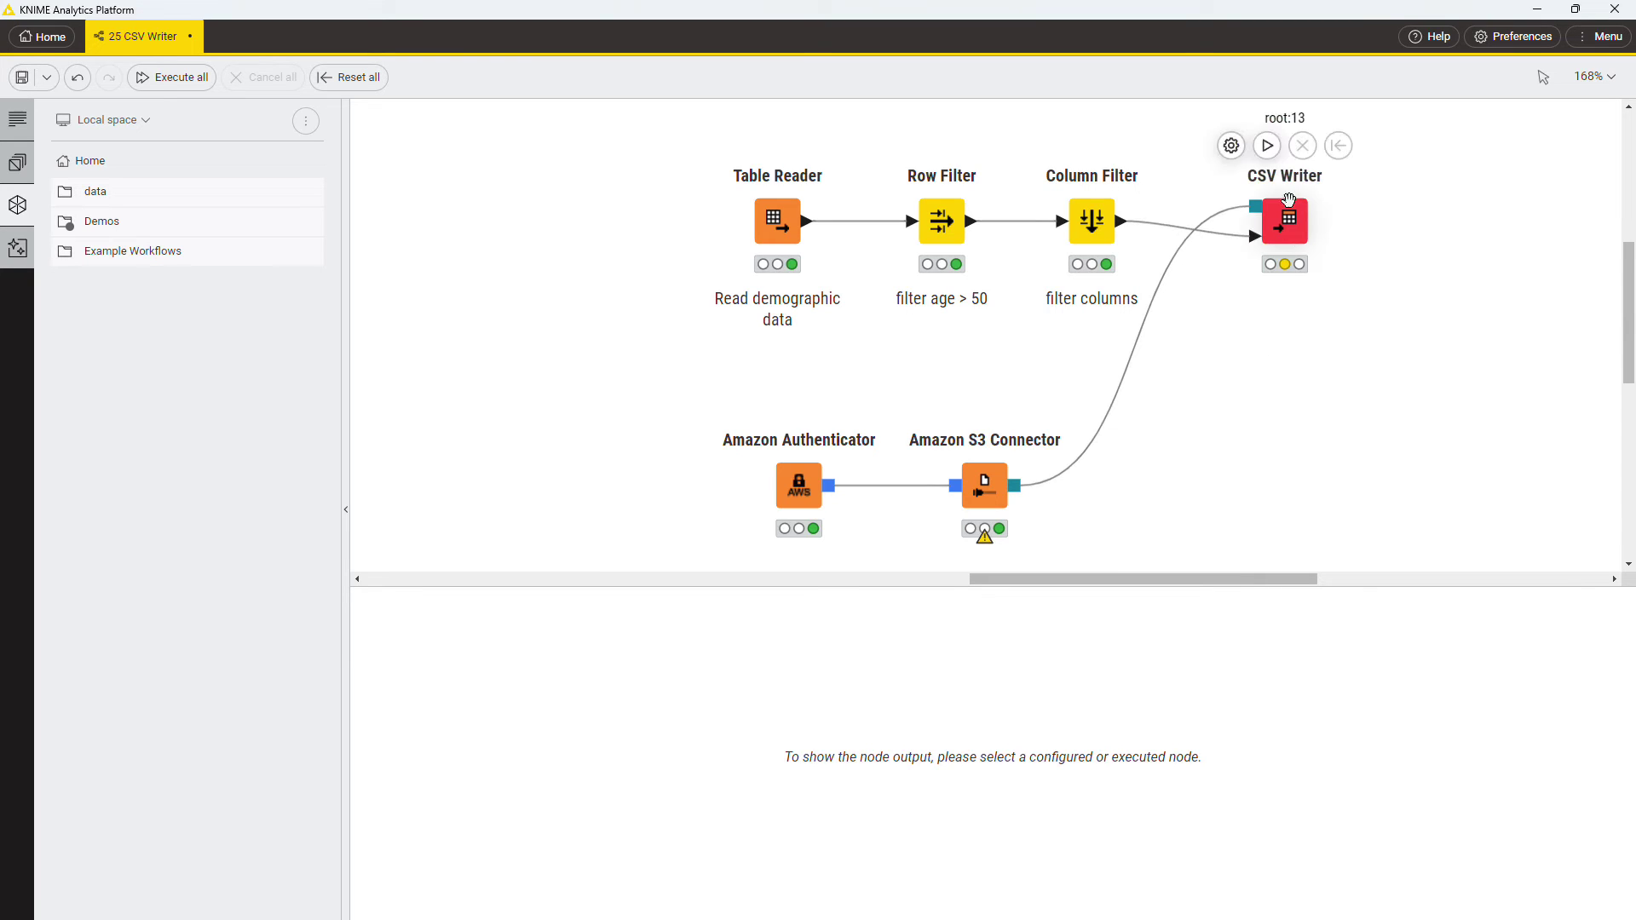
- Strip the local folder path so the CSV Writer saves plain output.csv at the S3 bucket root
{"action": "left_click", "coordinate": [1234, 148]}
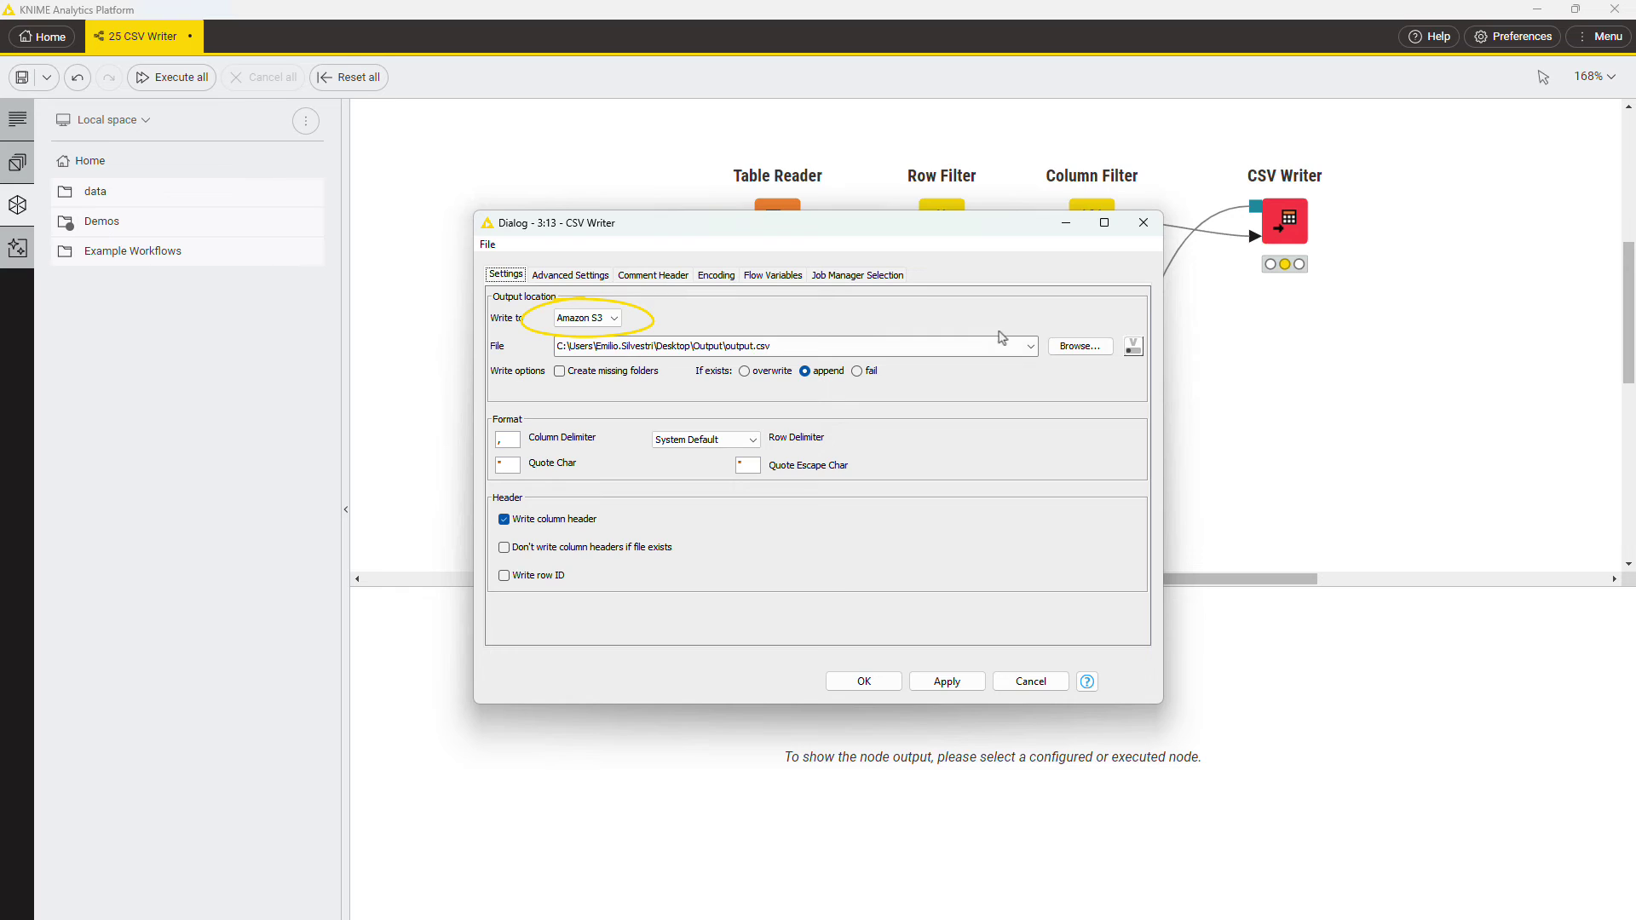
{"action": "left_click", "coordinate": [1082, 346]}
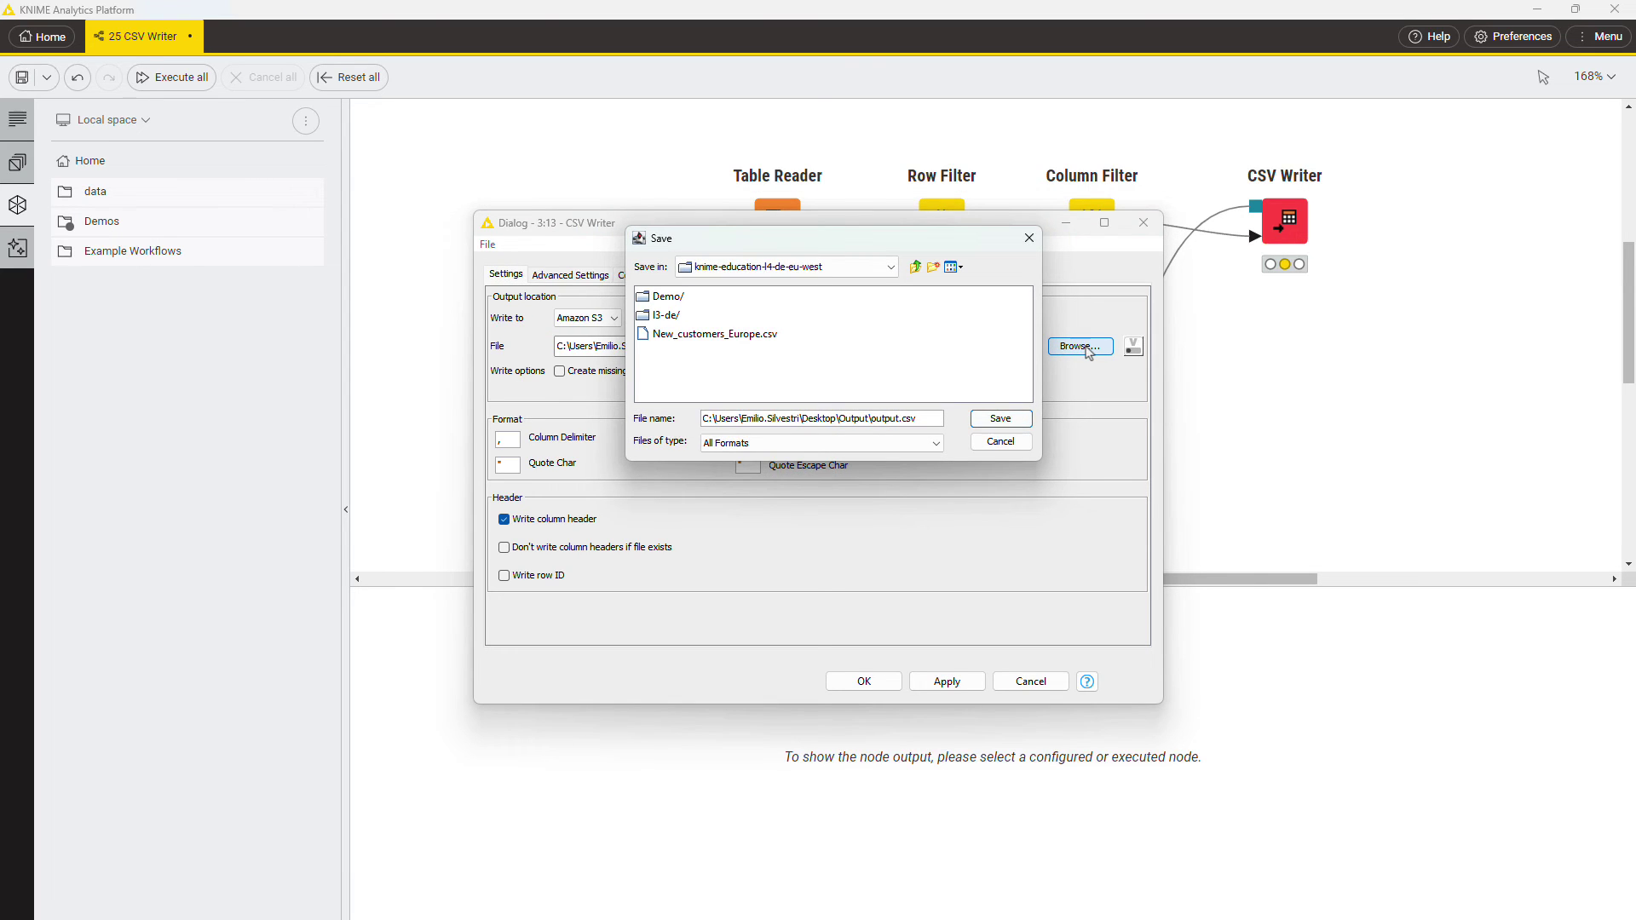
{"action": "left_click_drag", "start_coordinate": [876, 420], "coordinate": [703, 418]}
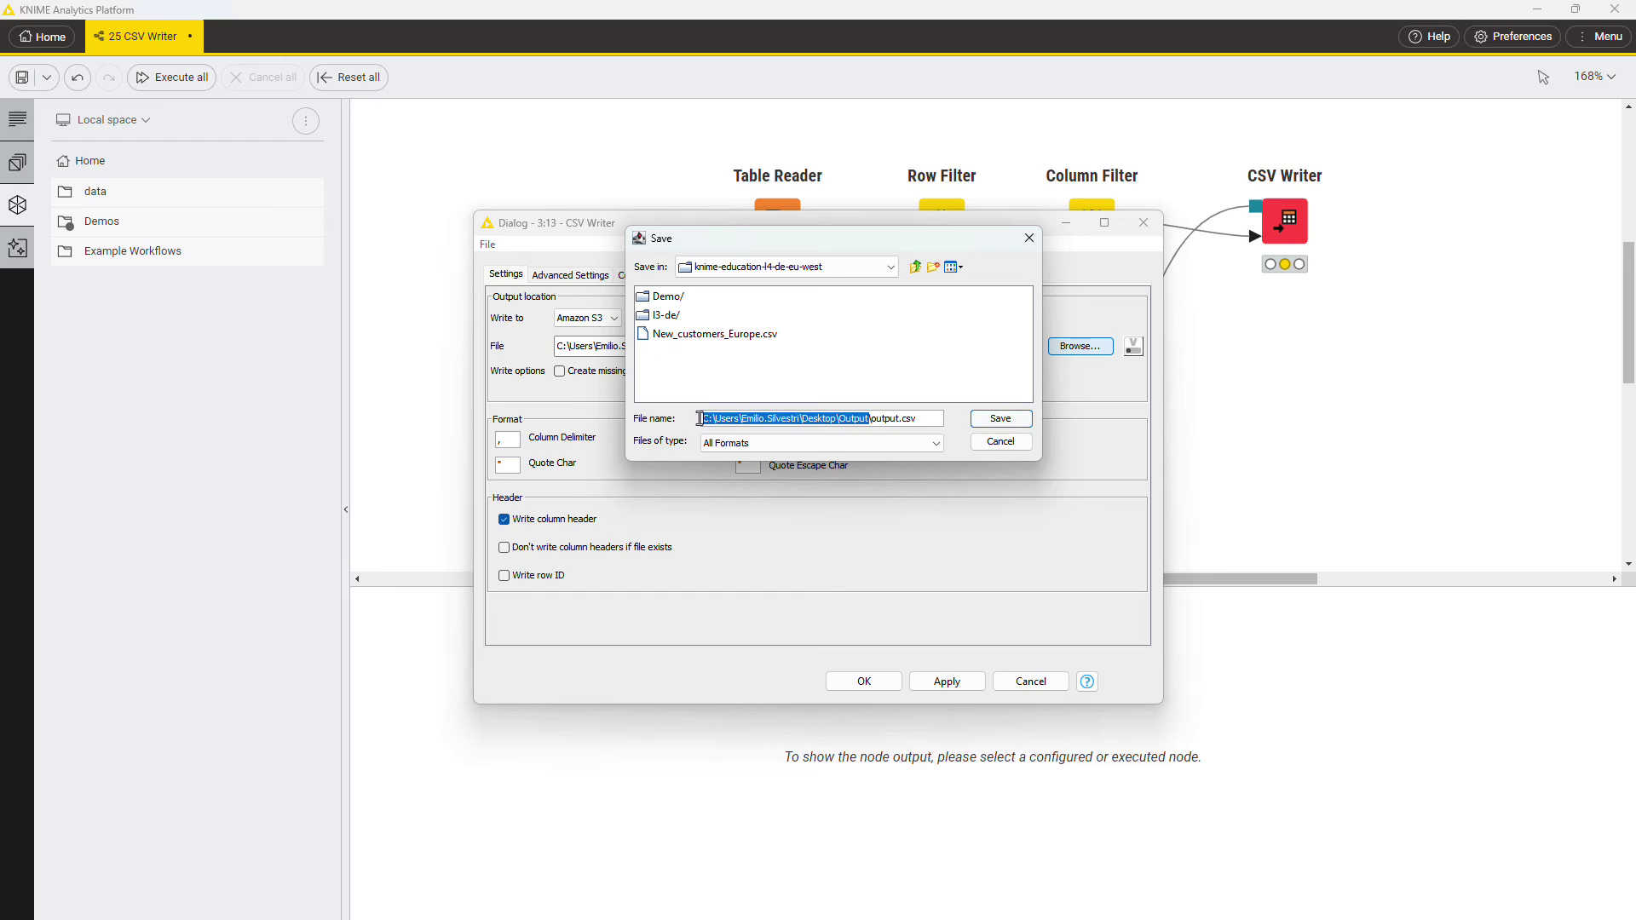
{"action": "key", "text": "BackSpace"}
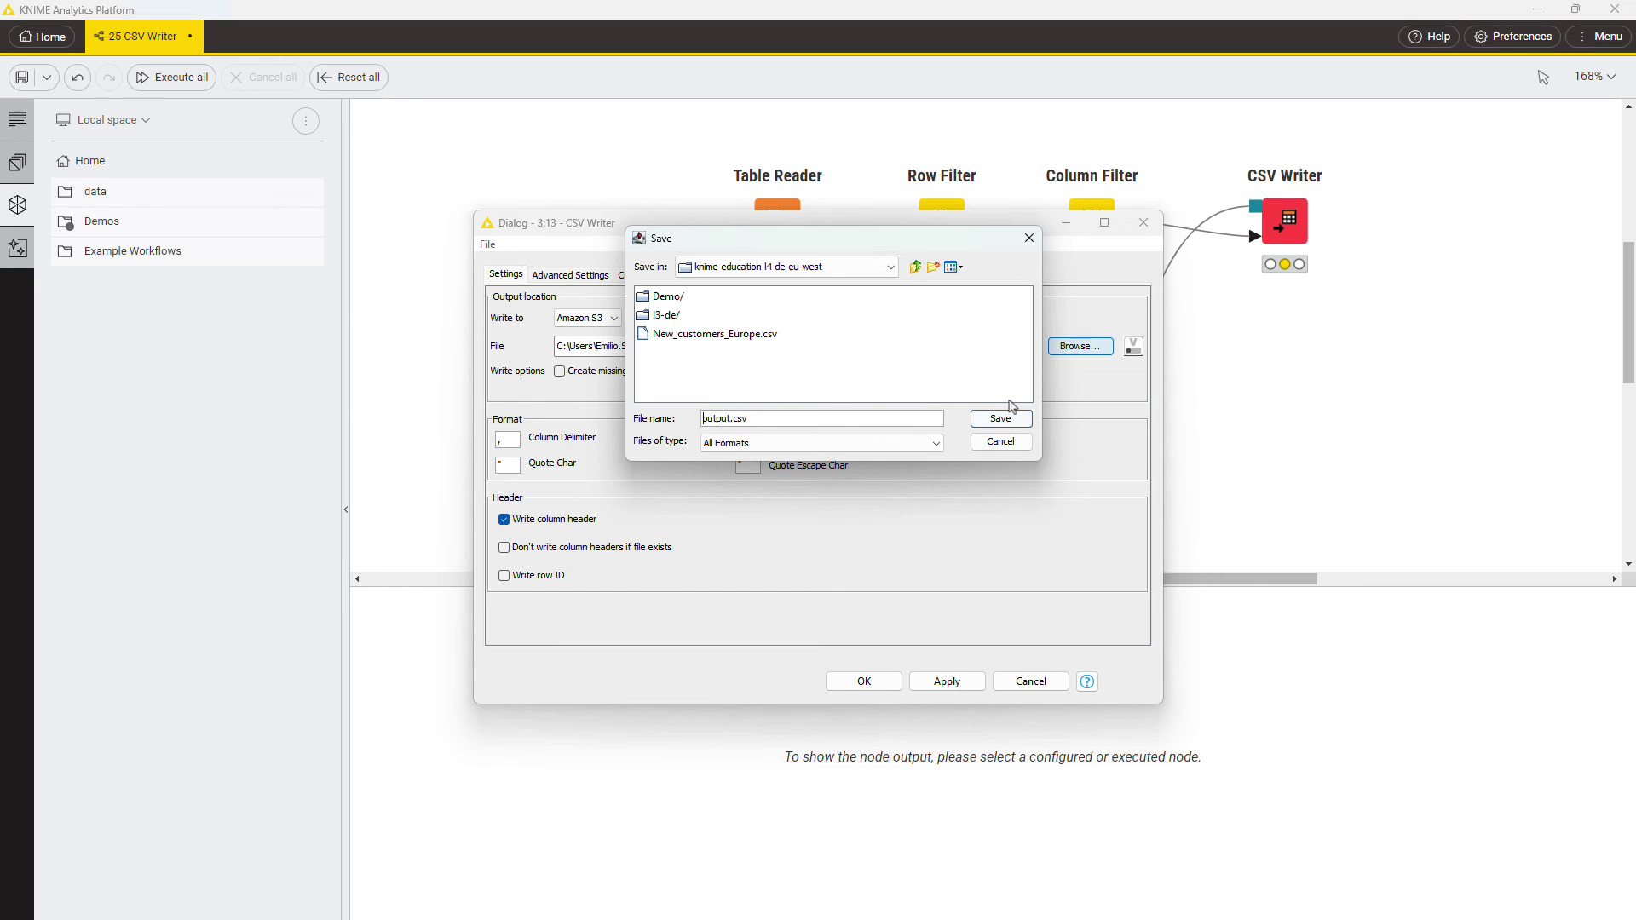
{"action": "left_click", "coordinate": [1003, 420]}
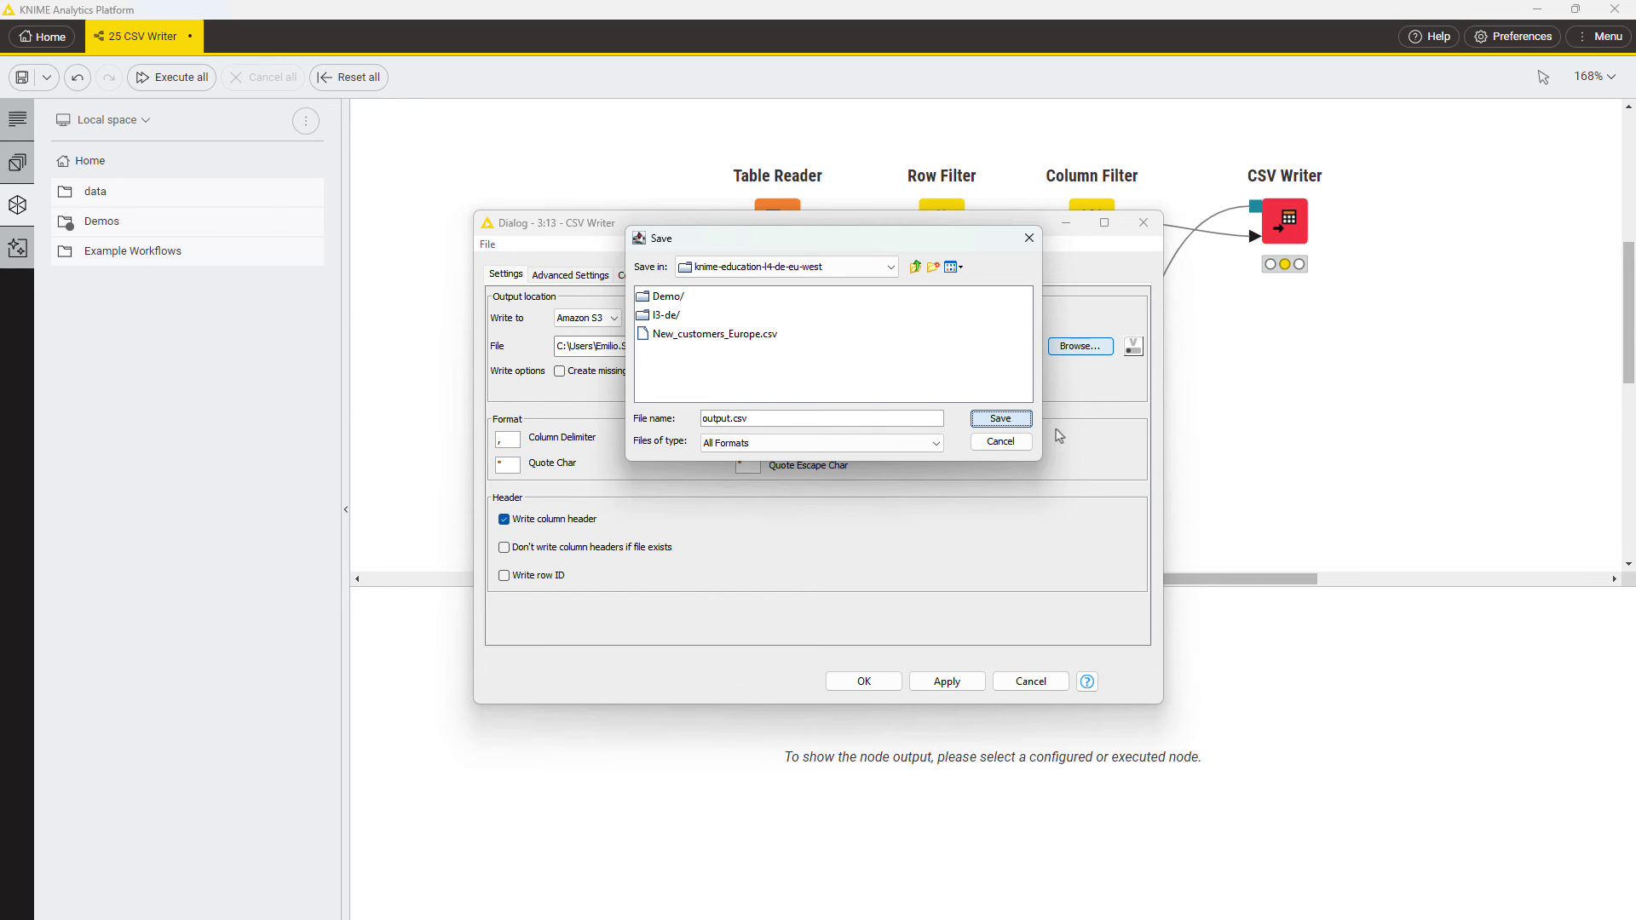